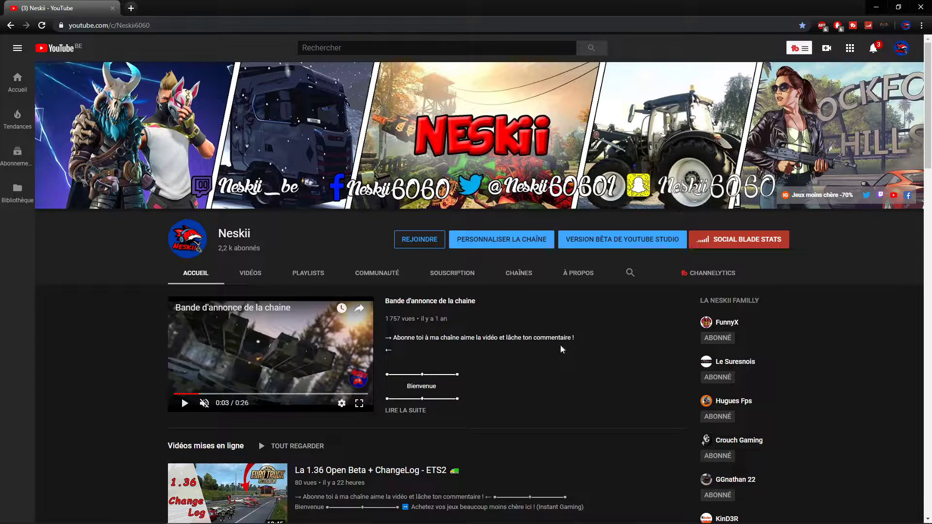
- Switch to the File Explorer window showing Documents and open the ETS2MP folder
mouse_move(153, 520)
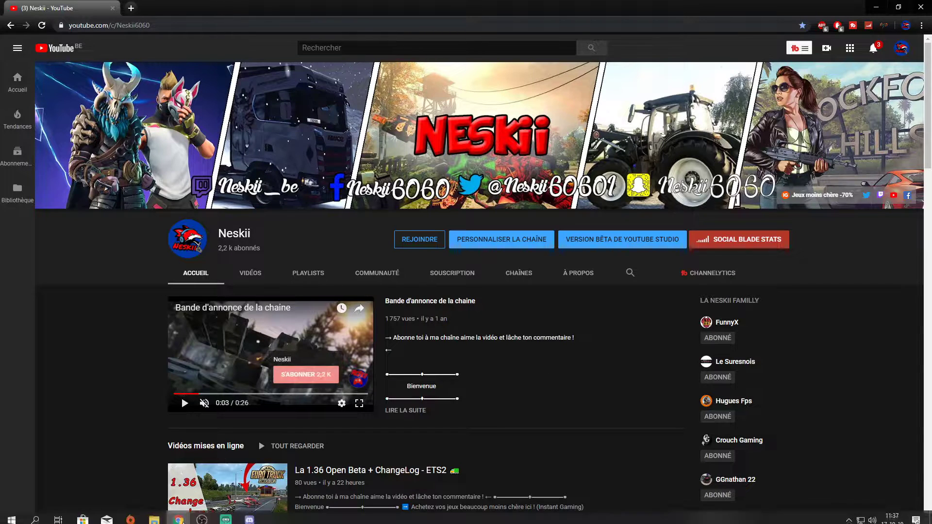
left_click(154, 520)
left_click(195, 479)
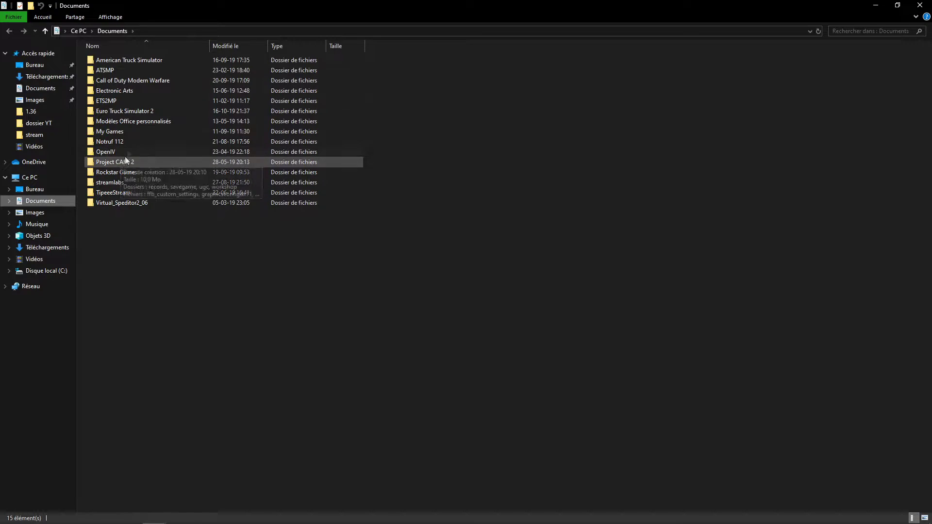
left_click(139, 101)
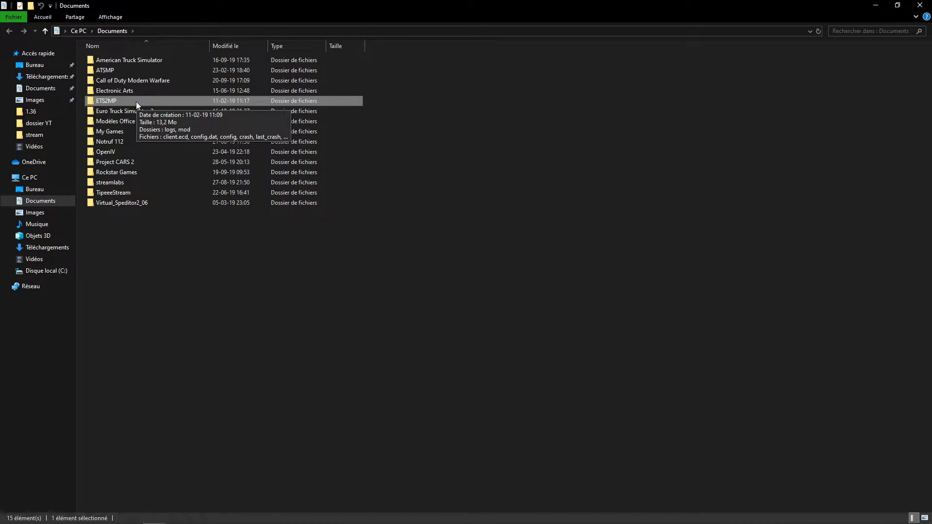
double_click(135, 100)
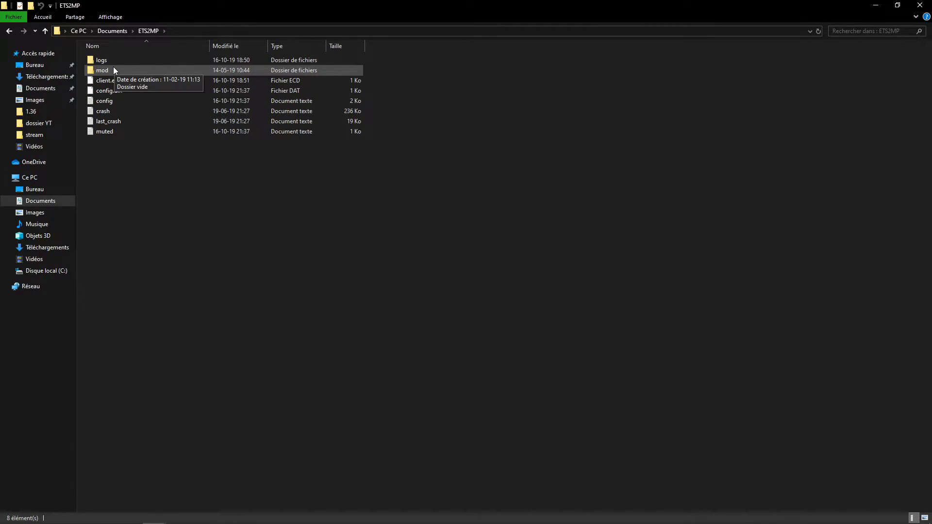
right_click(211, 207)
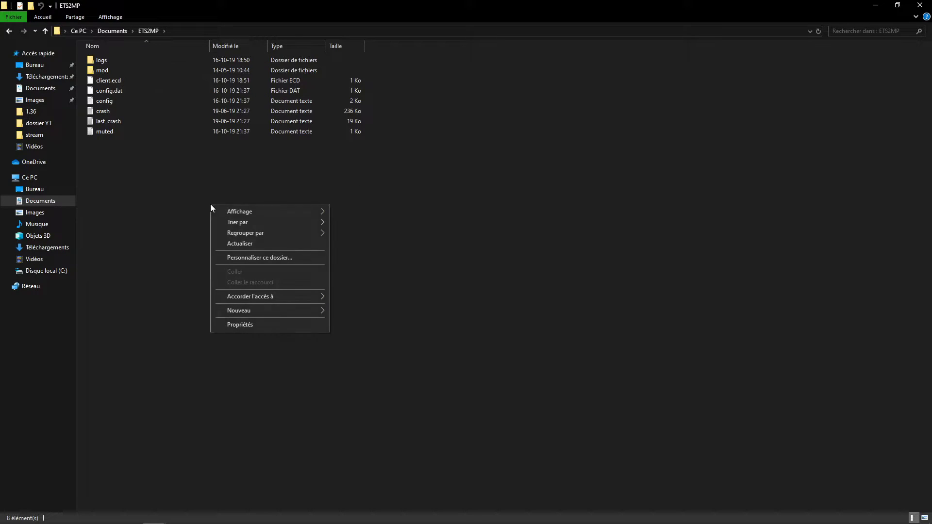
mouse_move(261, 312)
left_click(420, 193)
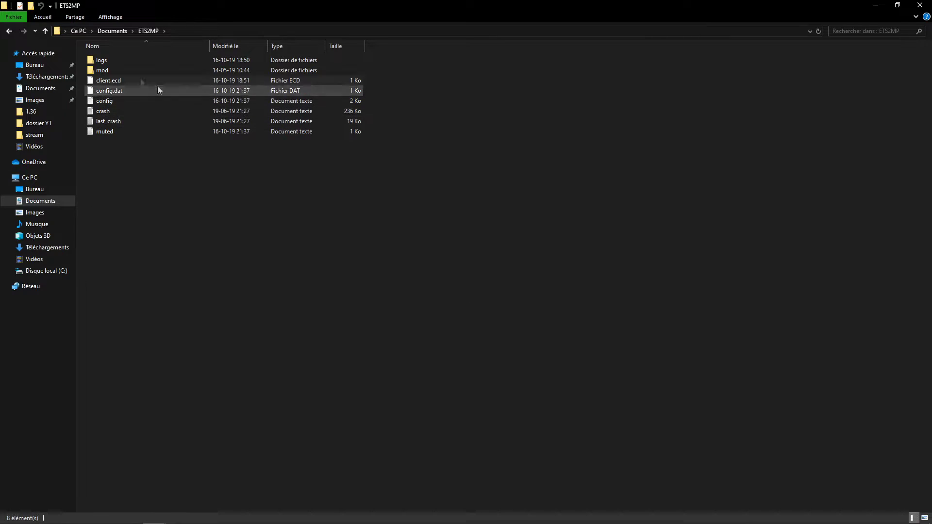
- Open the mod folder inside ETS2MP and bring up the 1.36 folder window over it
mouse_move(170, 72)
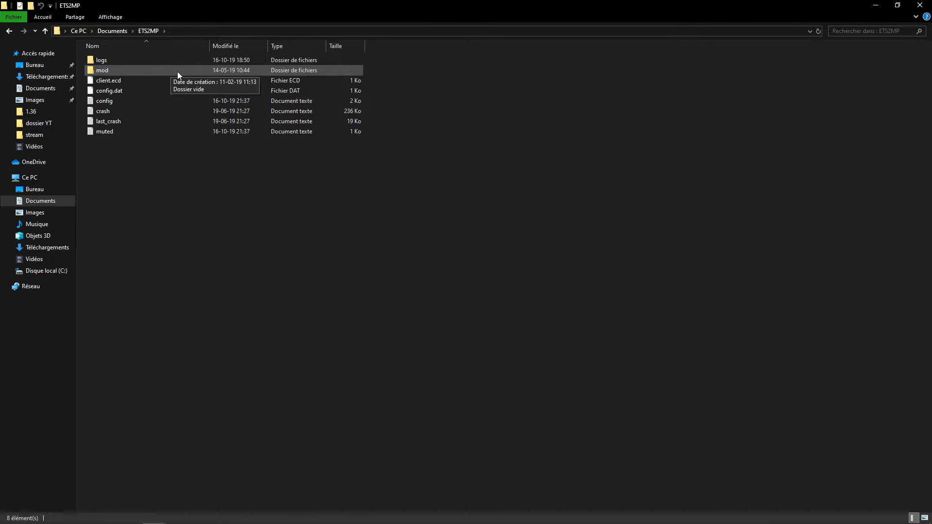
double_click(146, 73)
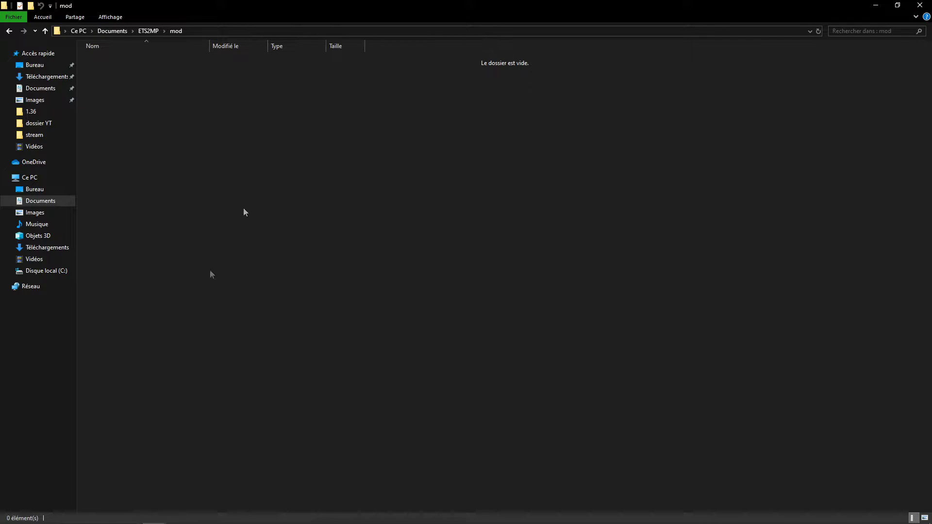
mouse_move(160, 522)
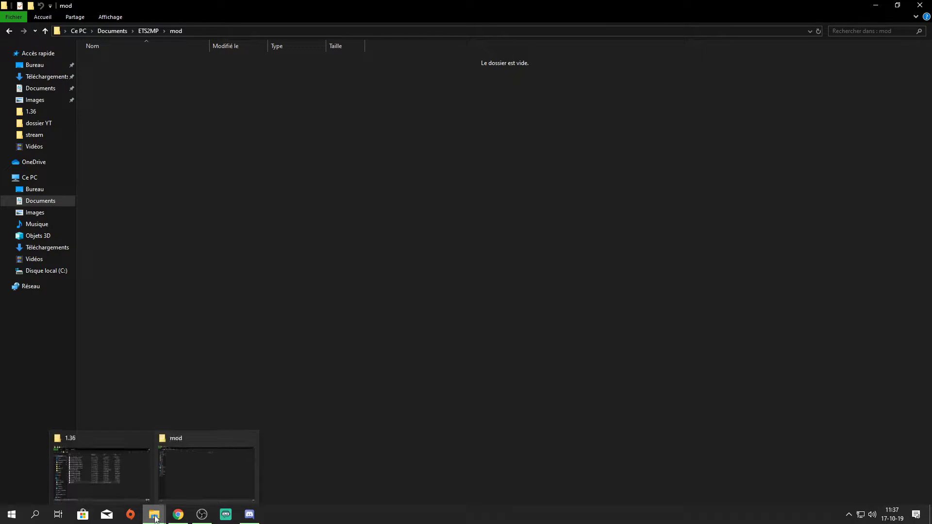
left_click(133, 478)
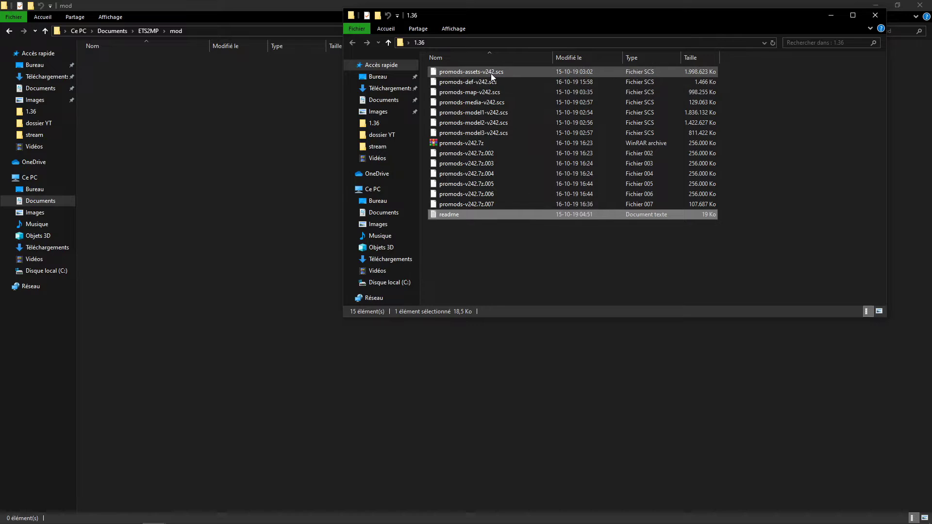
left_click(539, 266)
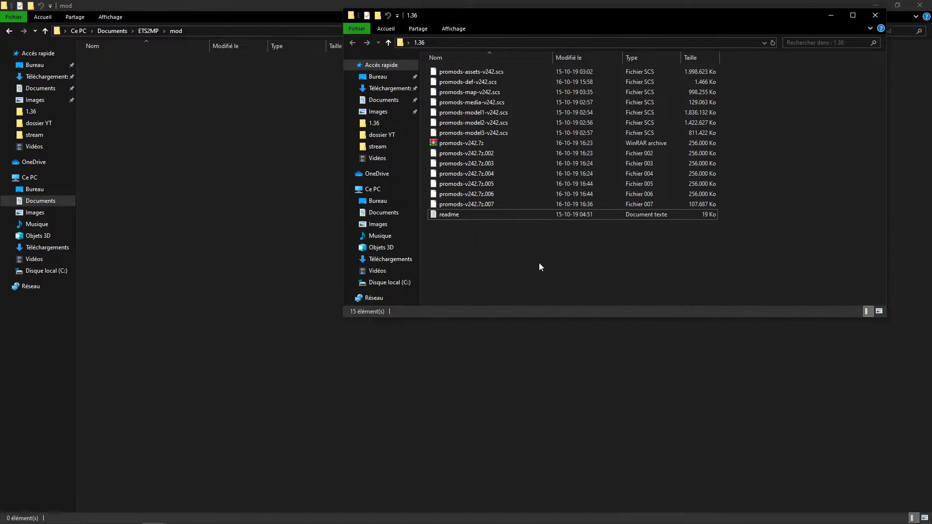
left_click_drag(493, 13, 465, 71)
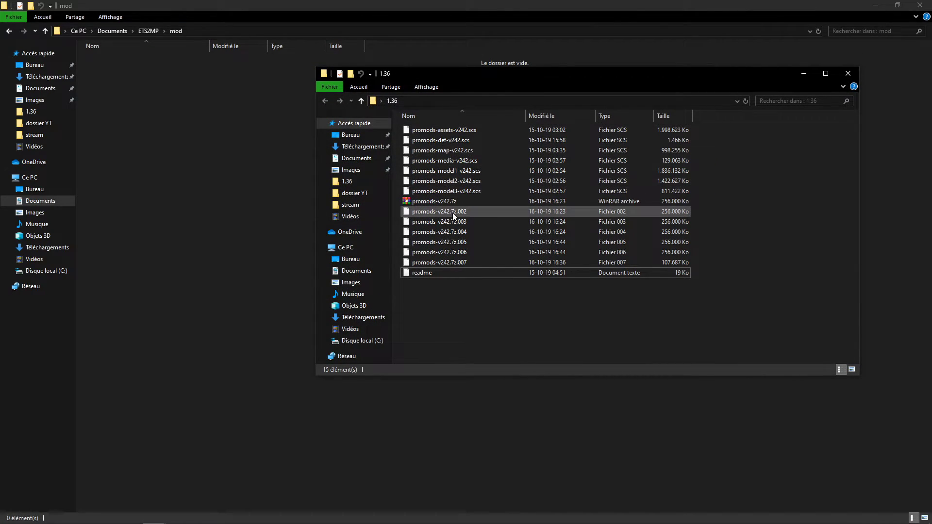
- Delete the archive parts promods-v242.7z.002 to promods-v242.7z.007 and the readme from the 1.36 folder
left_click_drag(725, 209, 522, 282)
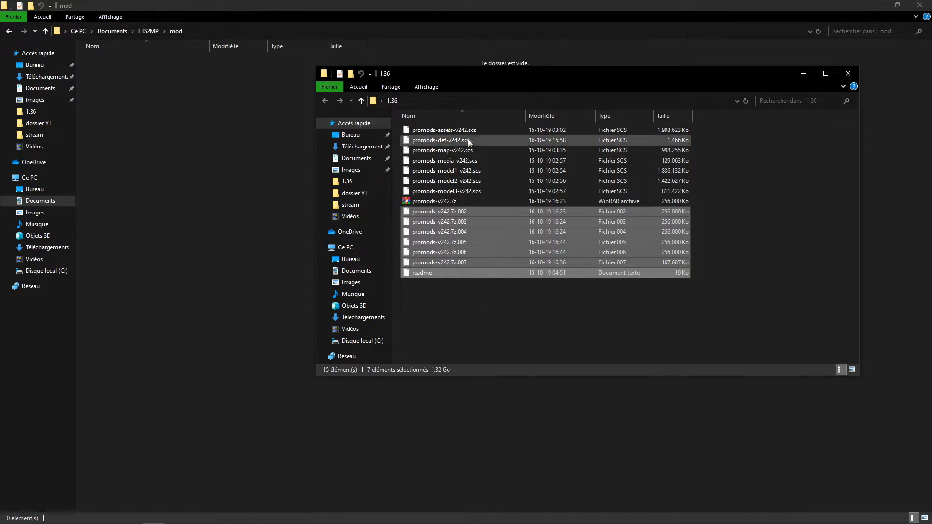
left_click(431, 207)
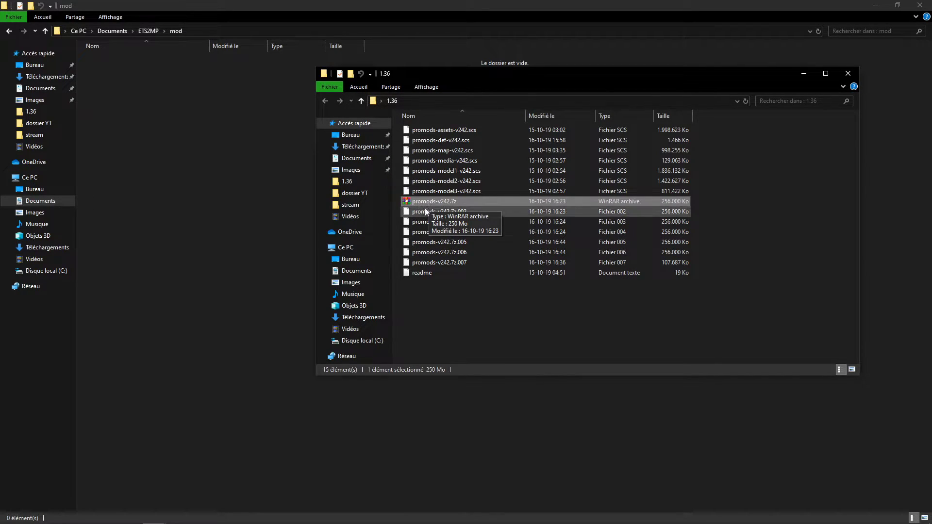
left_click_drag(706, 211, 455, 276)
right_click(456, 276)
left_click(473, 424)
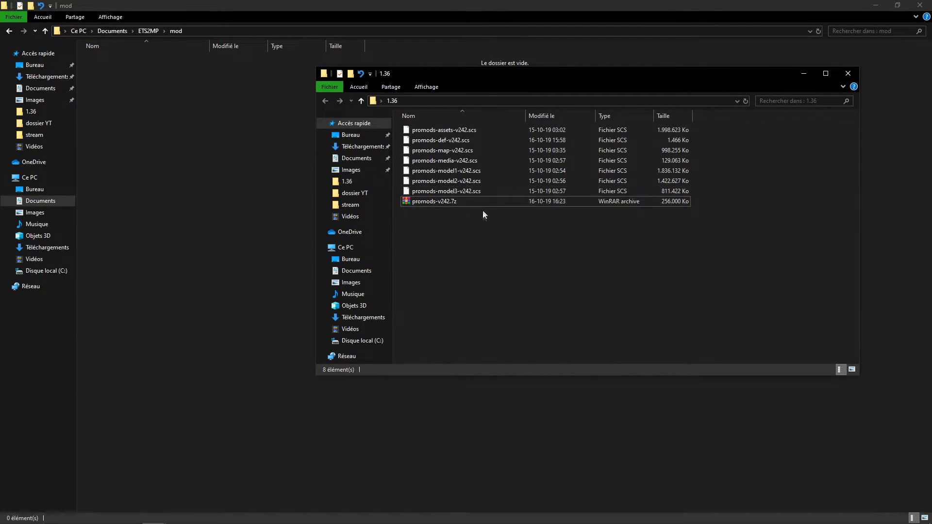
- Try to extract the promods-v242.7z archive directly into the 1.36 folder with WinRAR
left_click(445, 201)
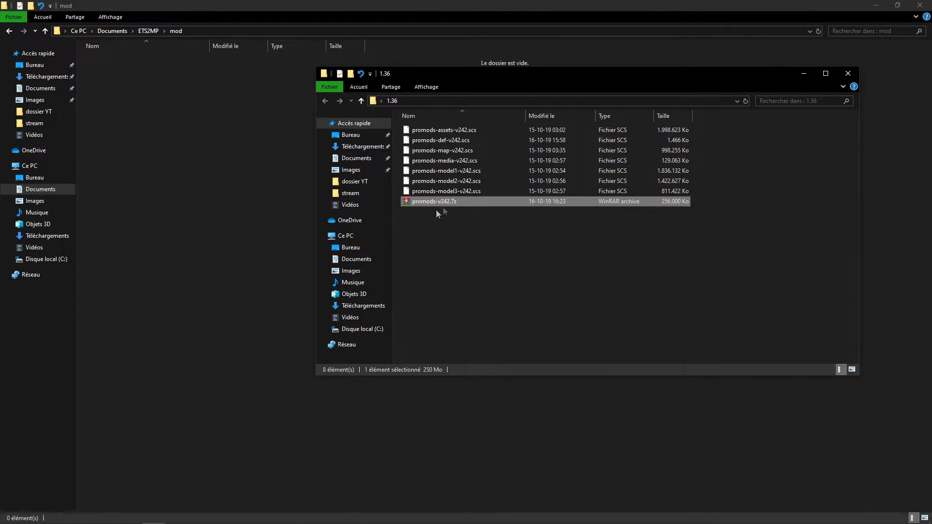
right_click(444, 200)
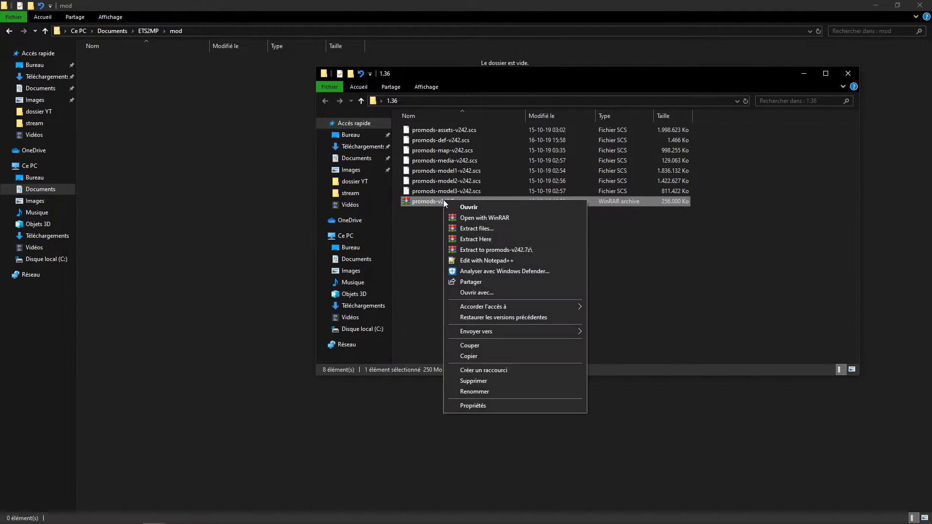
left_click(486, 227)
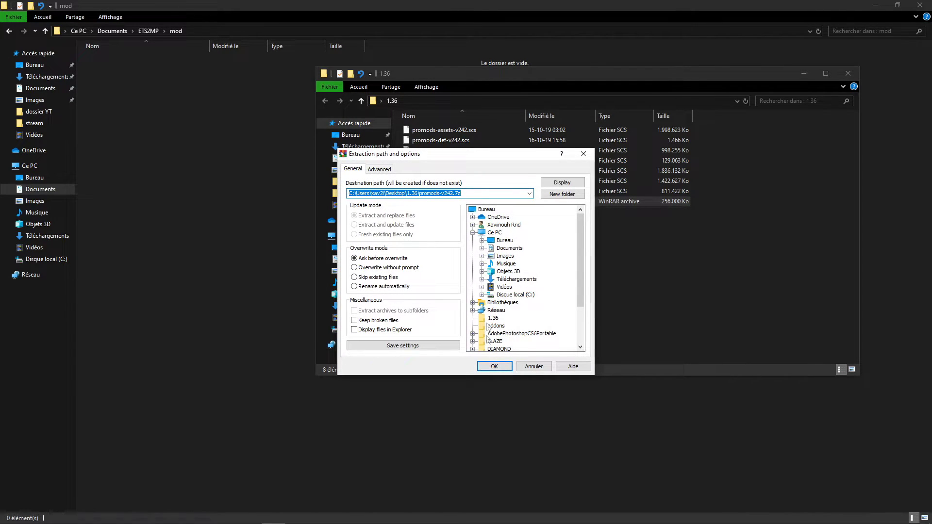
left_click(583, 155)
right_click(468, 202)
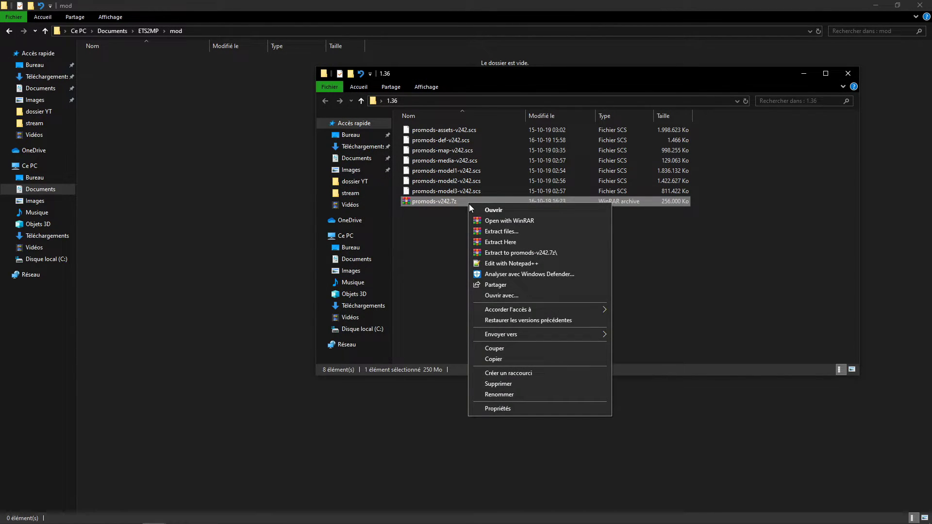
left_click(496, 242)
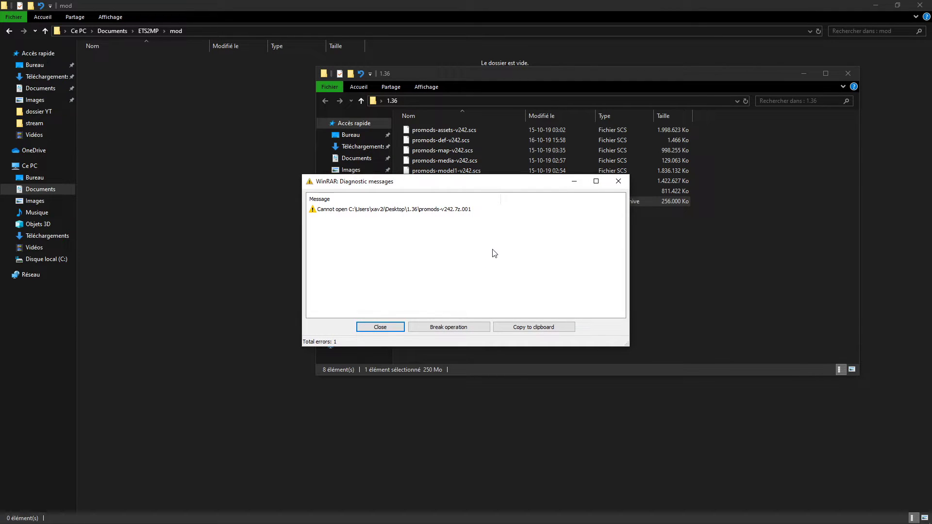
left_click(616, 180)
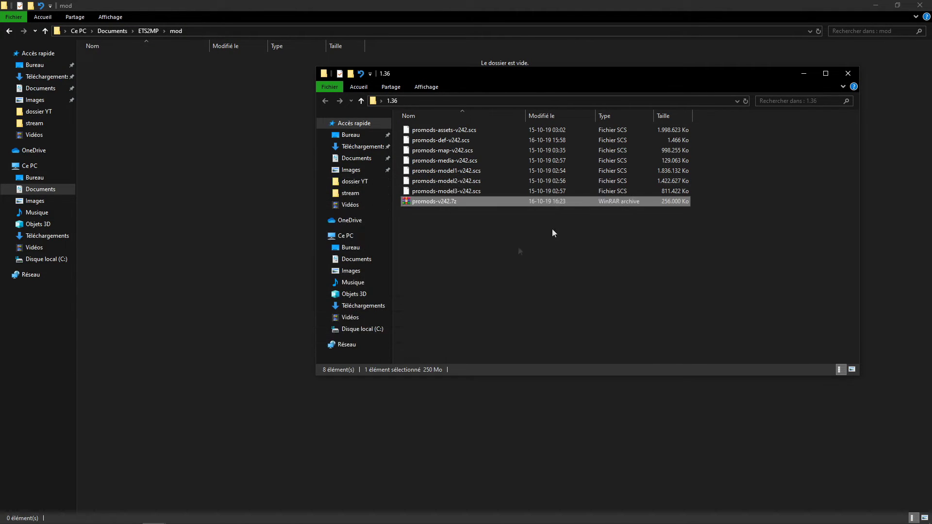
left_click(464, 234)
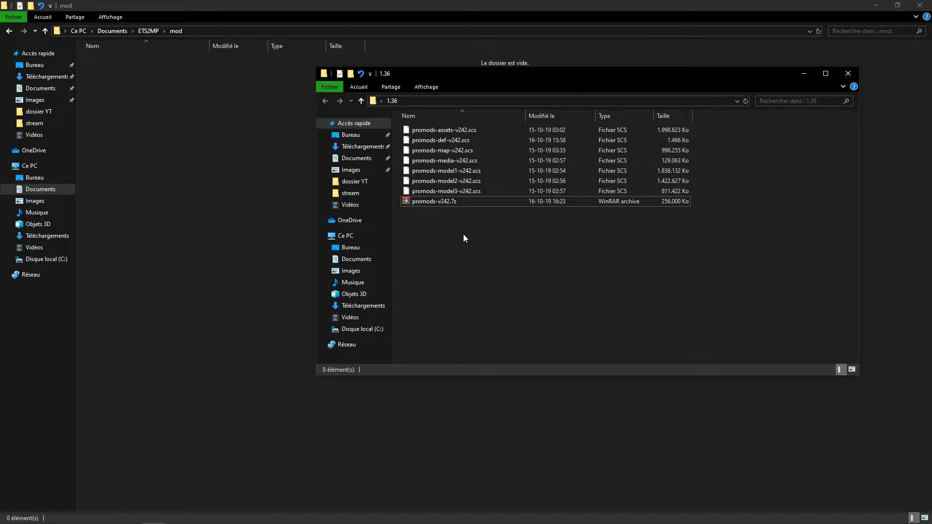
left_click(438, 204)
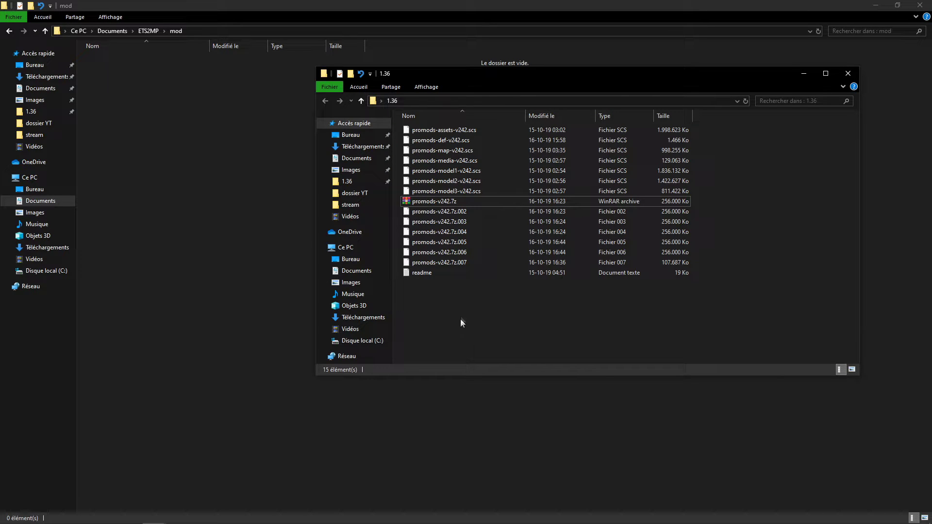
- Select the ProMods assets, map, media and model .scs files plus the readme, and try extracting promods-v242.7z in place
left_click(473, 192)
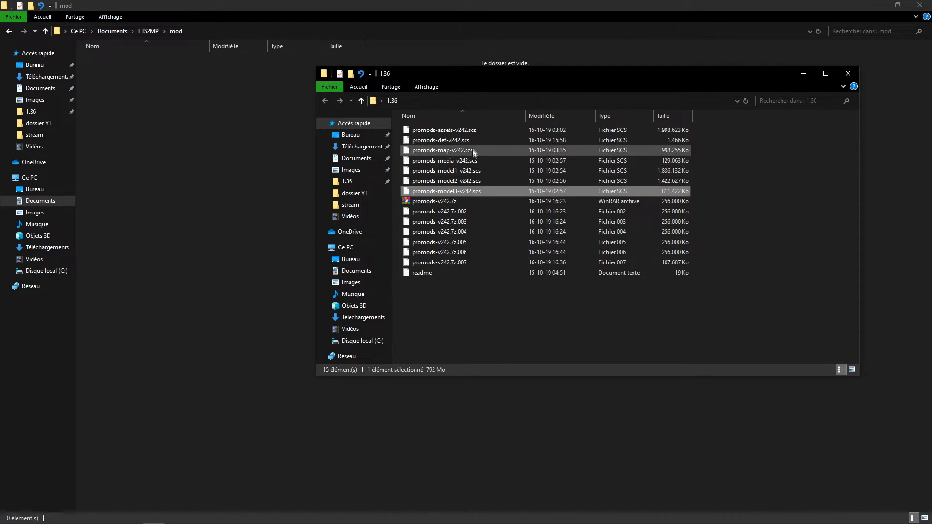
left_click_drag(472, 153, 466, 192)
left_click(469, 134, "ctrl")
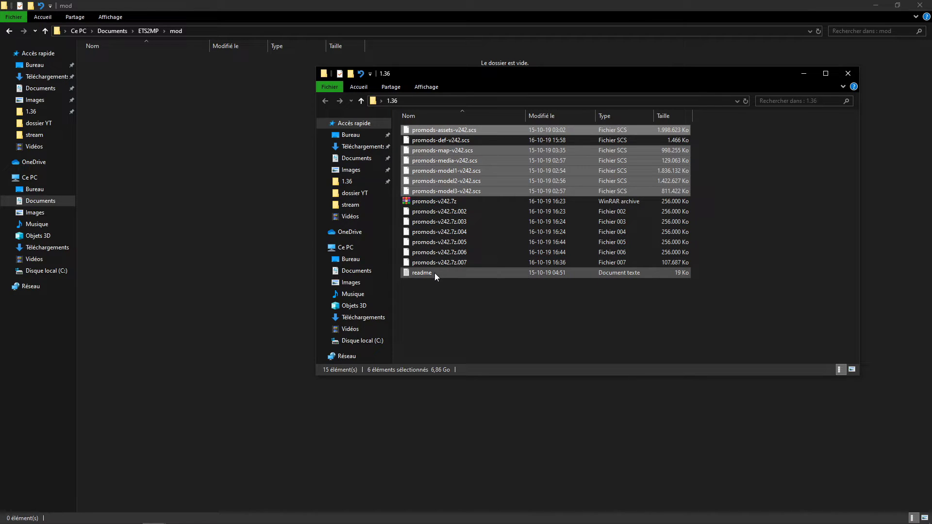
left_click(435, 272, "ctrl")
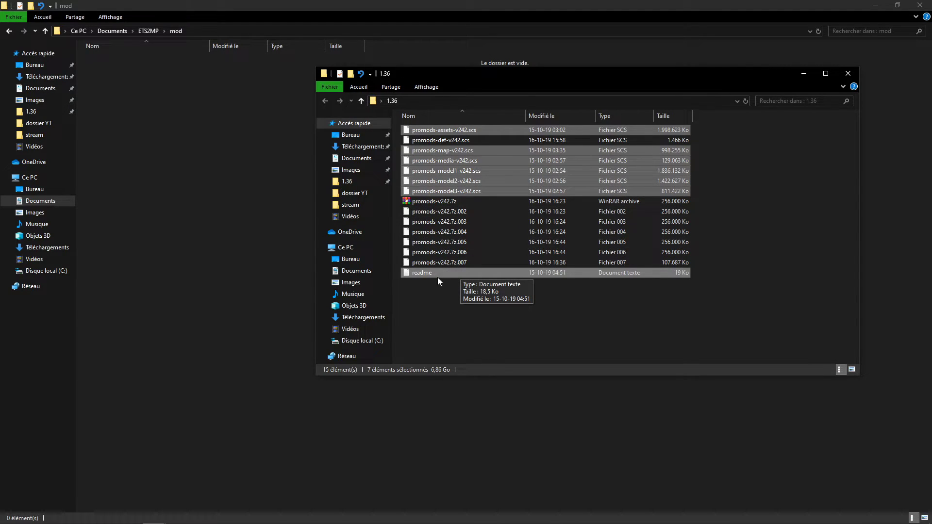
right_click(450, 201)
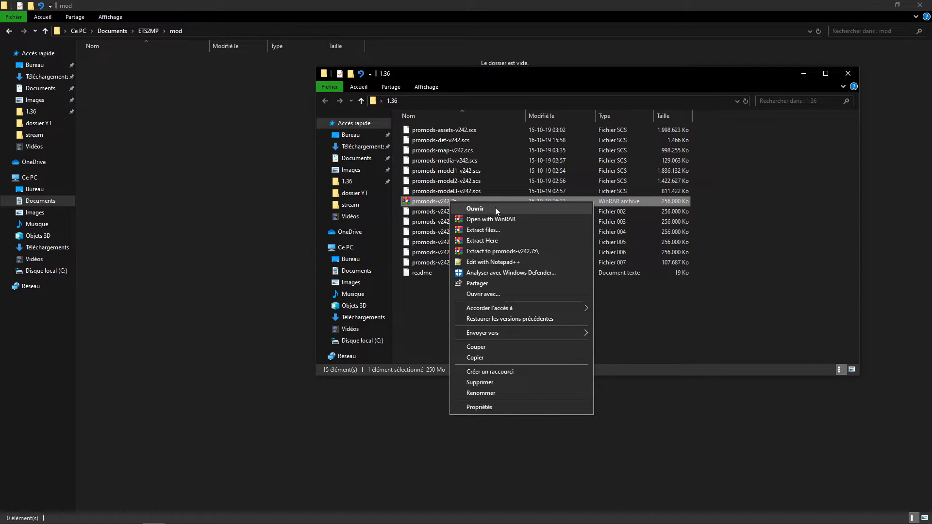
left_click(486, 240)
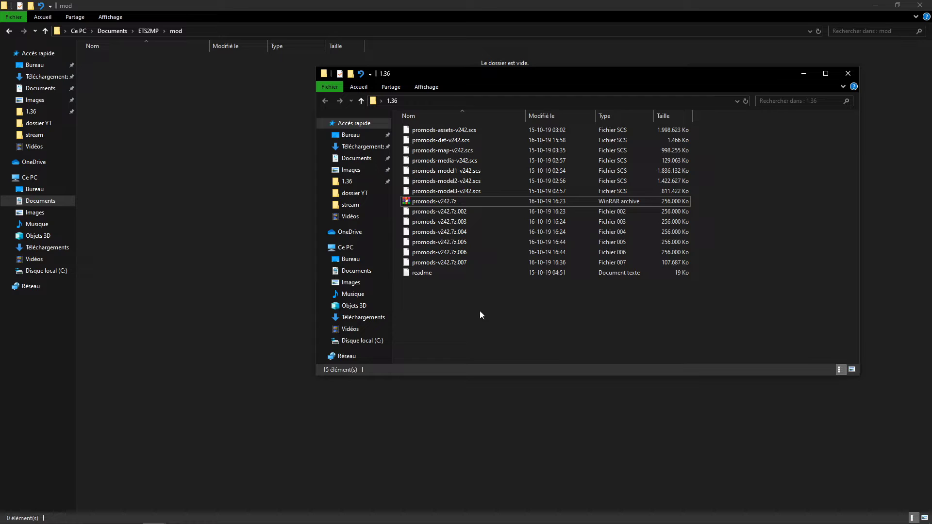
- Delete the readme file from the 1.36 folder
left_click_drag(499, 78, 462, 93)
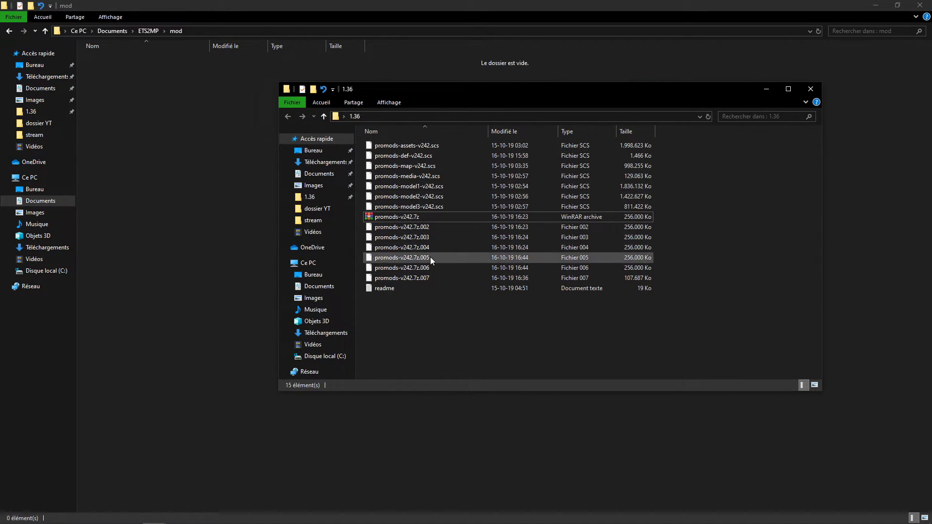
right_click(432, 290)
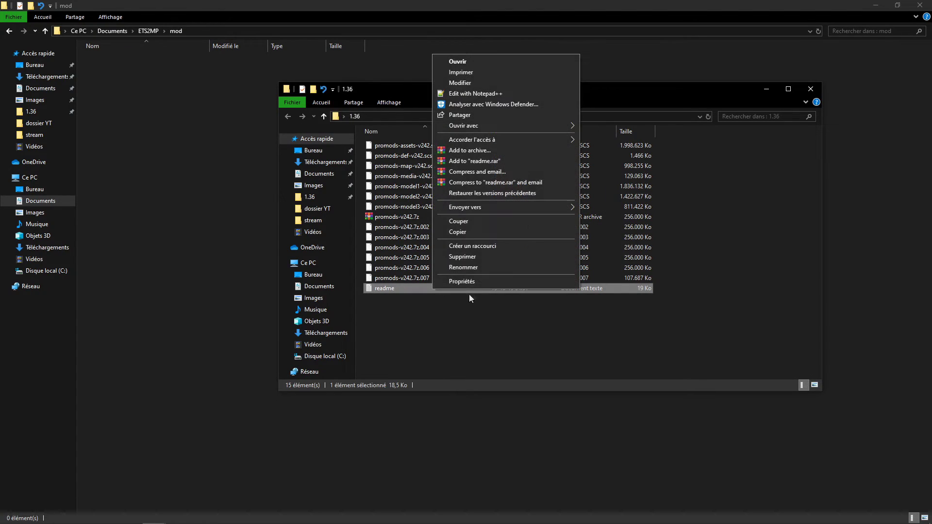
left_click(468, 260)
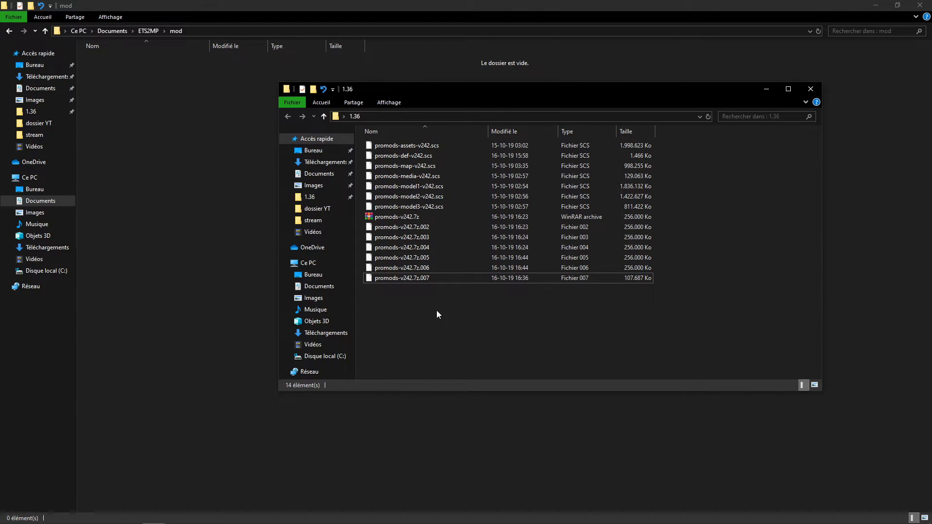
- Copy all the remaining ProMods files from the 1.36 folder into the ETS2MP mod folder
left_click_drag(436, 302, 431, 145)
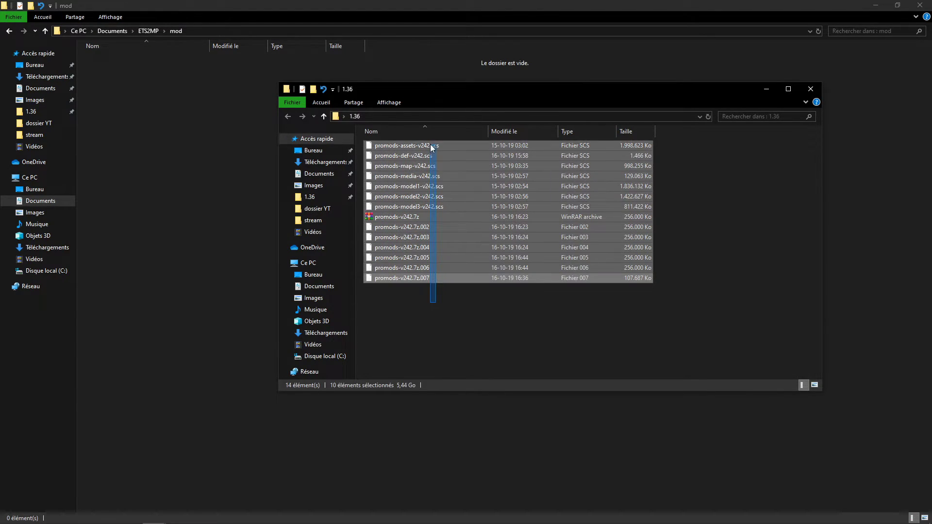
right_click(431, 144)
left_click(483, 271)
left_click(208, 223)
right_click(208, 165)
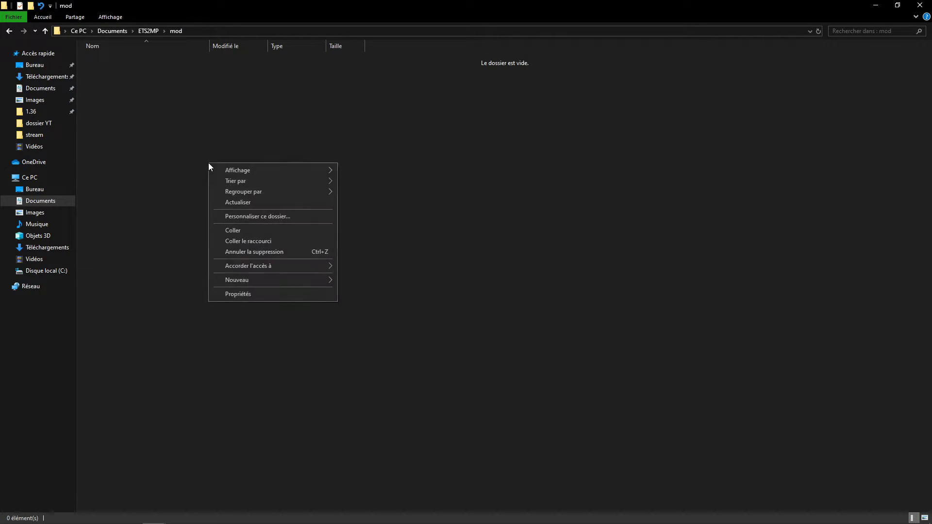
left_click(232, 228)
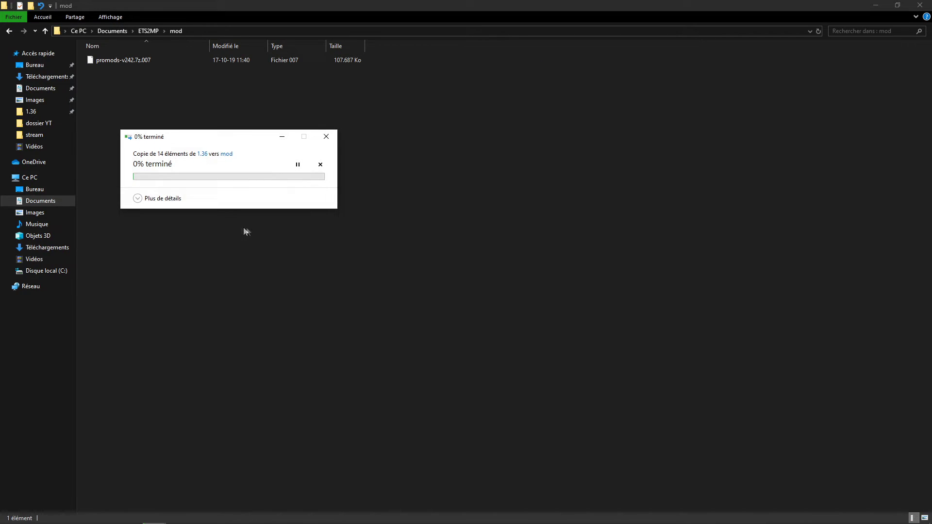